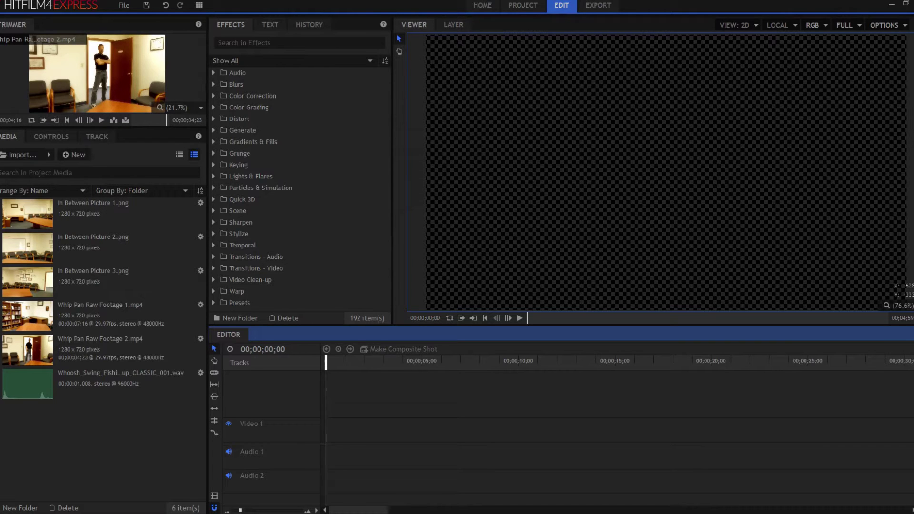
Scrub through Whip Pan Raw Footage 1 and Whip Pan Raw Footage 2 in the Trimmer.
click(53, 312)
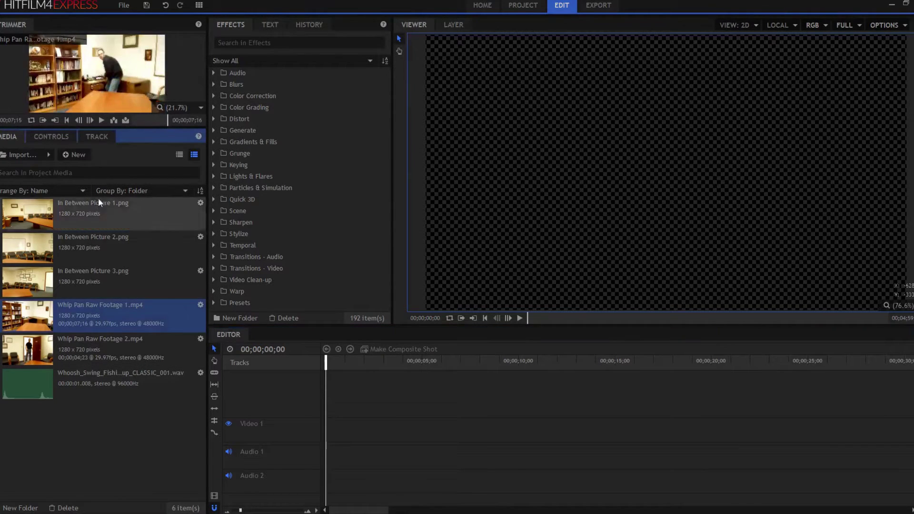
drag(133, 122, 167, 121)
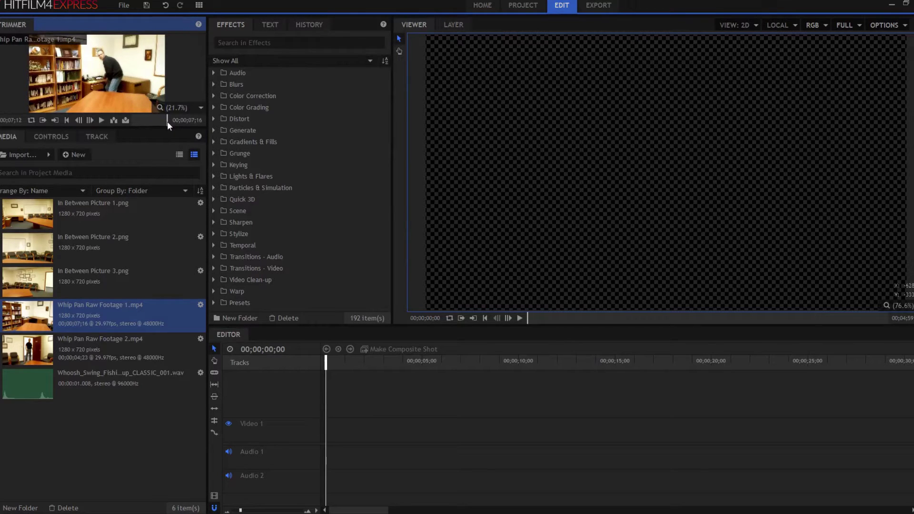
click(59, 352)
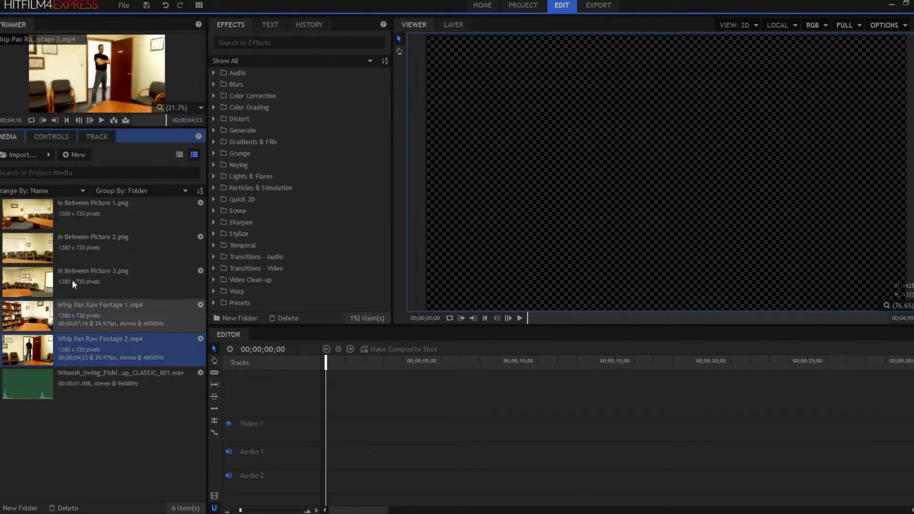
click(132, 121)
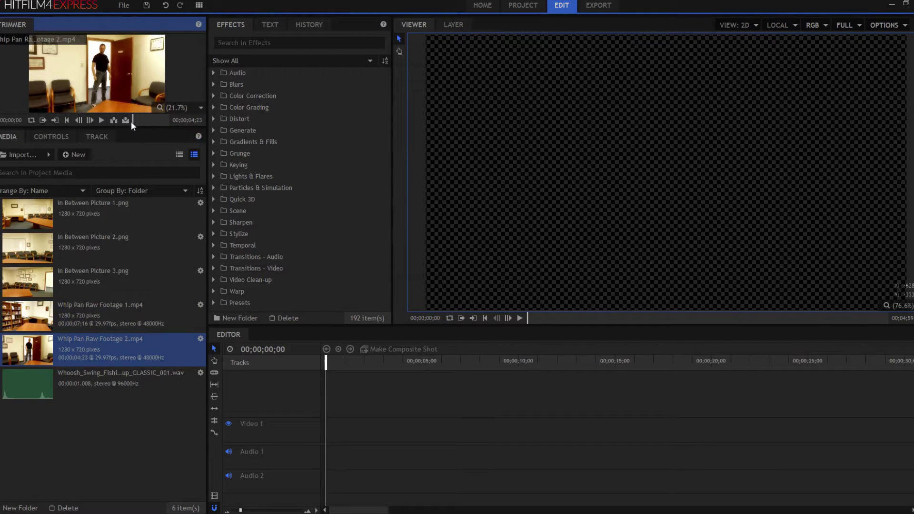
drag(132, 122, 156, 118)
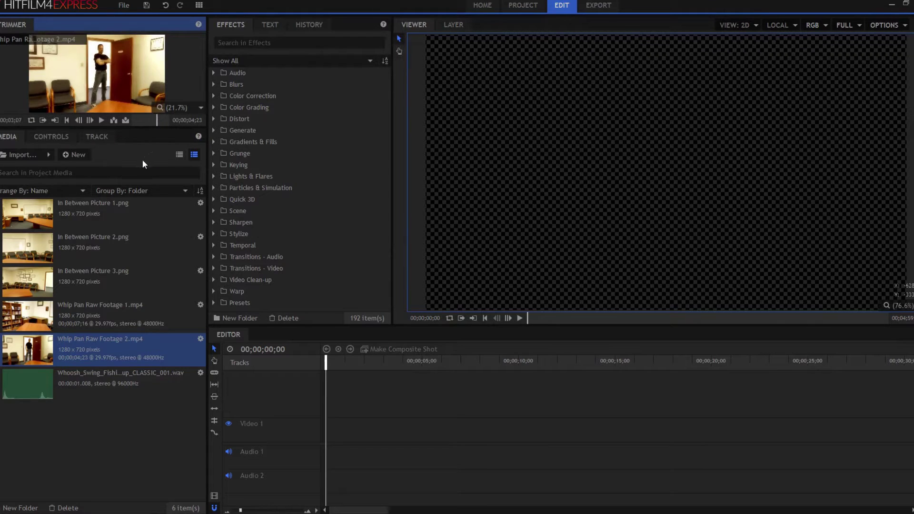
Preview In Between Pictures 1, 2 and 3.
click(66, 215)
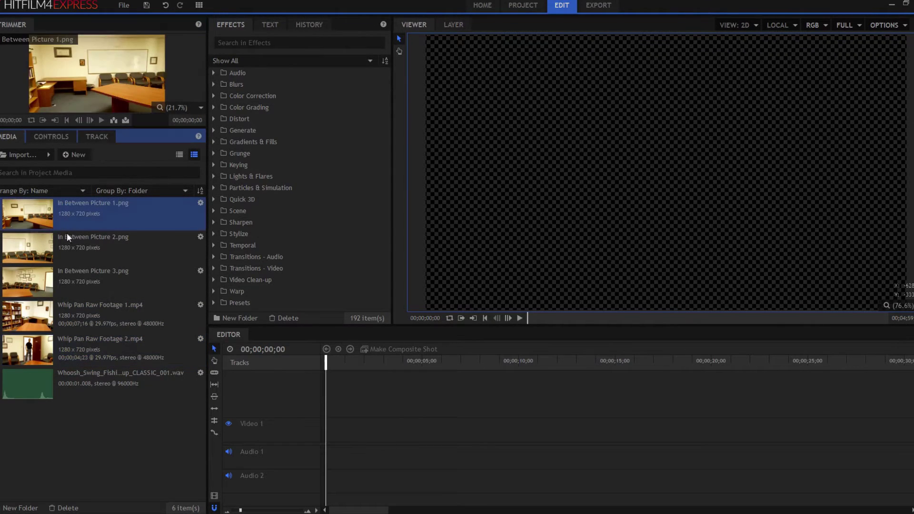
click(66, 238)
click(58, 280)
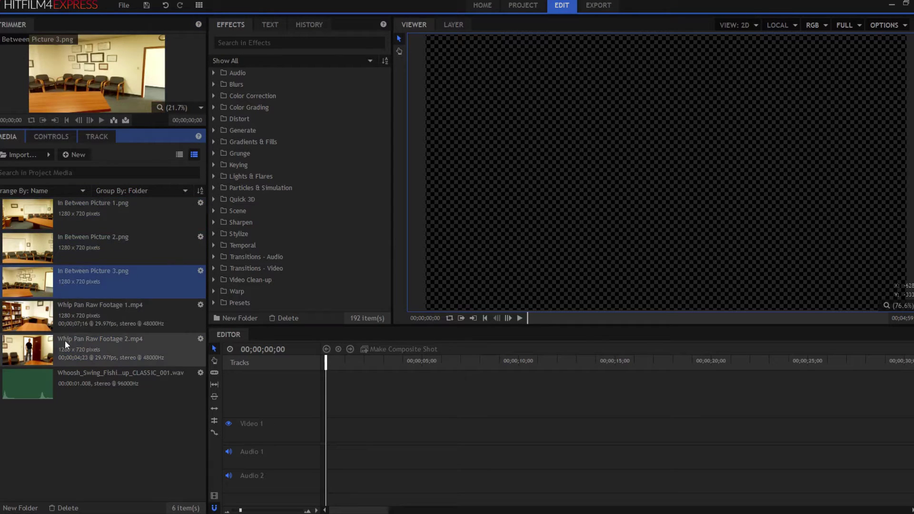
Place Whip Pan Raw Footage 1.mp4 on Video 1 at 00;00.
click(48, 310)
drag(41, 307, 328, 428)
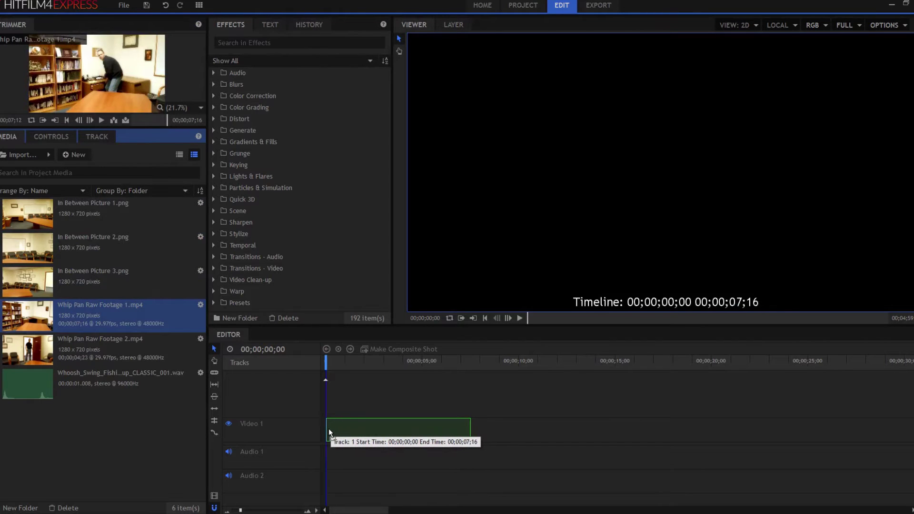
drag(329, 428, 328, 428)
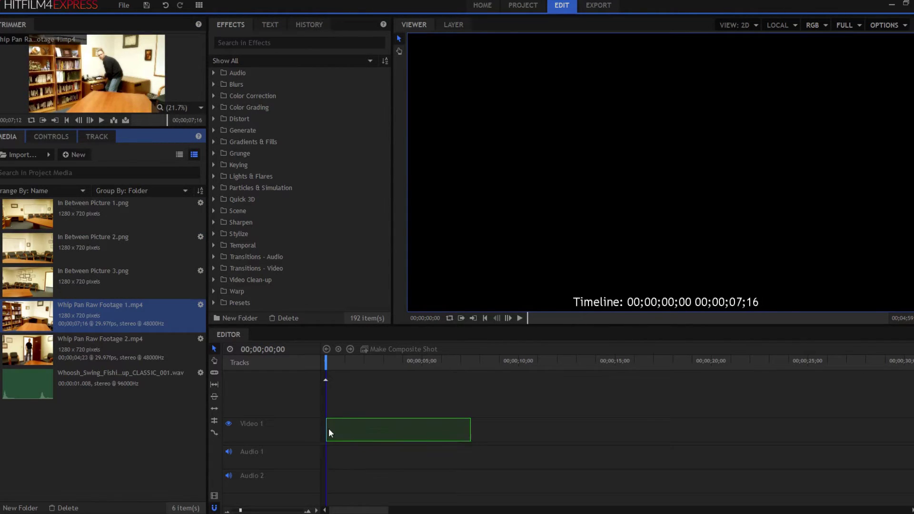
Add In Between Pictures 1, 2 and 3 after it, each trimmed to one frame.
drag(39, 213, 476, 431)
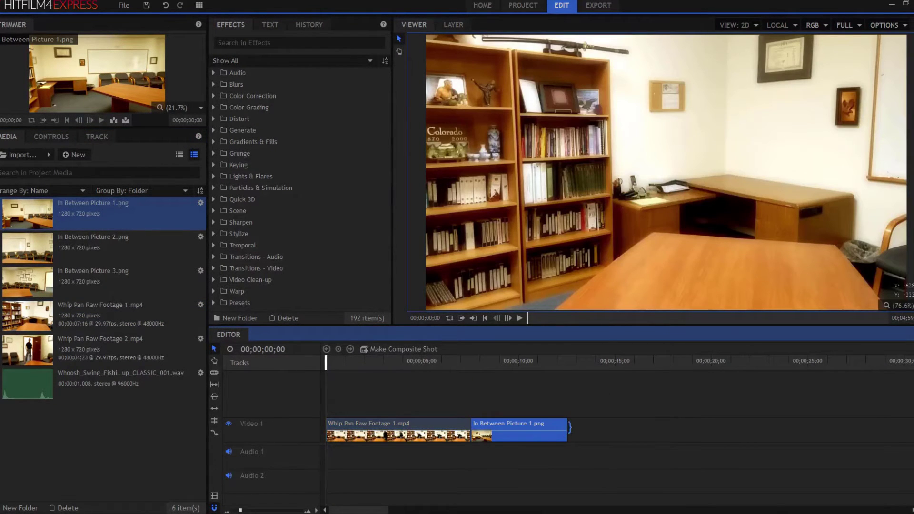
drag(565, 429, 473, 431)
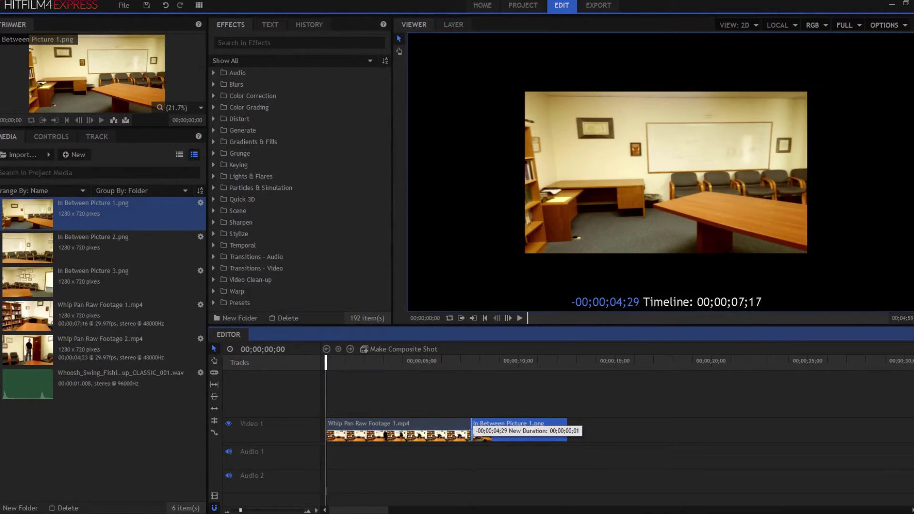
key(Delete)
drag(53, 250, 478, 431)
drag(567, 430, 473, 428)
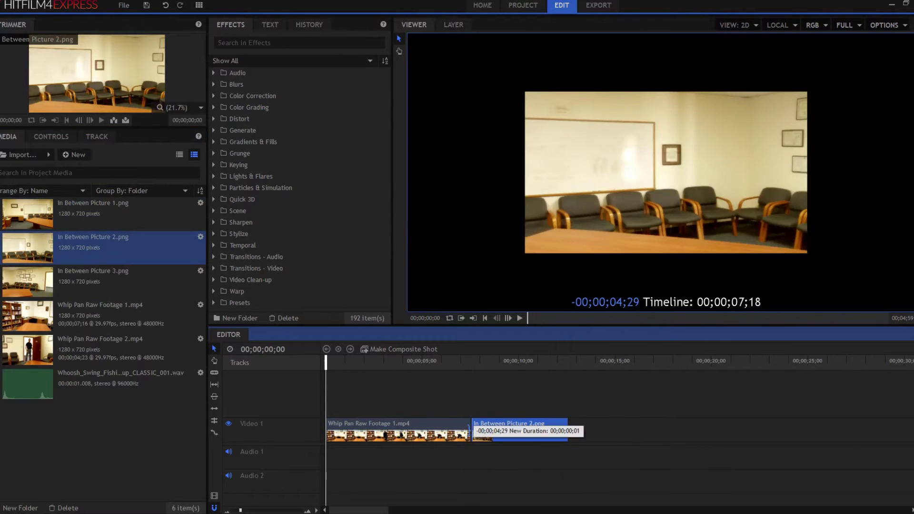
key(Delete)
drag(29, 278, 475, 434)
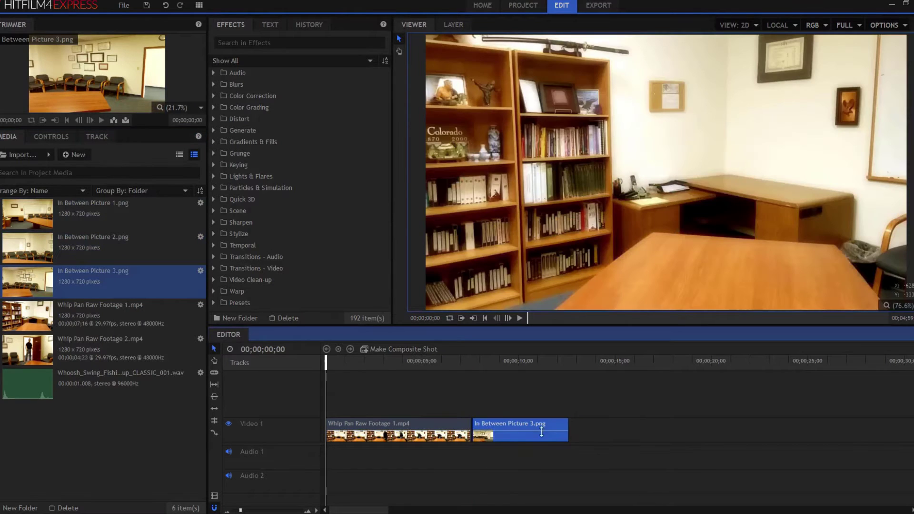
drag(568, 431, 473, 430)
key(Delete)
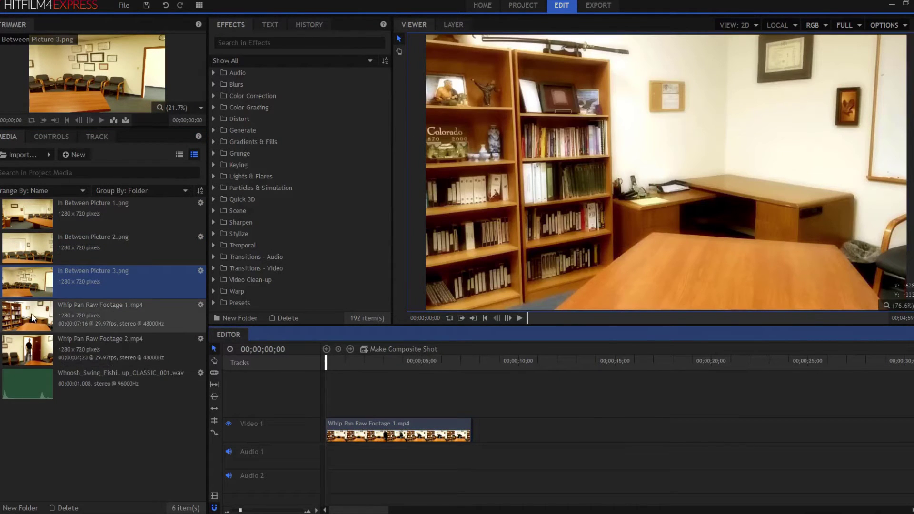
Place Whip Pan Raw Footage 2.mp4 after the pictures and move the playhead to 00;00;07;17.
click(36, 348)
drag(27, 351, 476, 430)
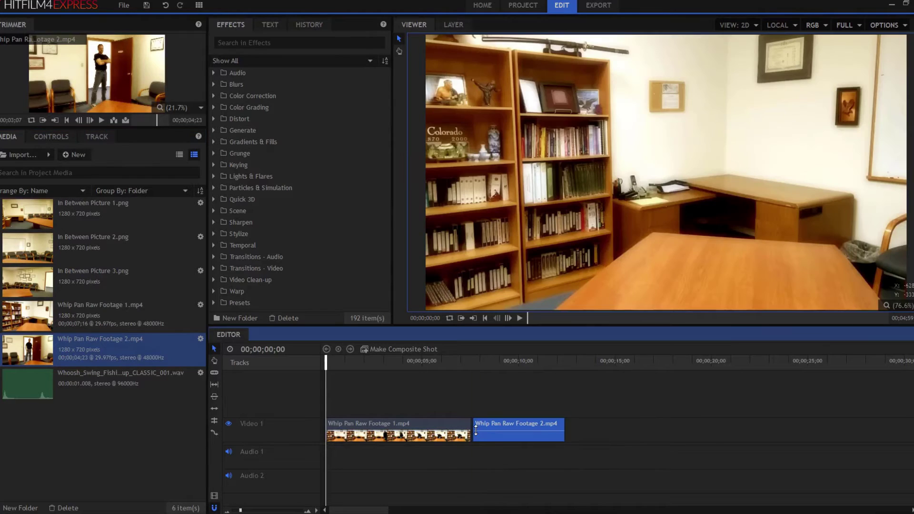
click(471, 363)
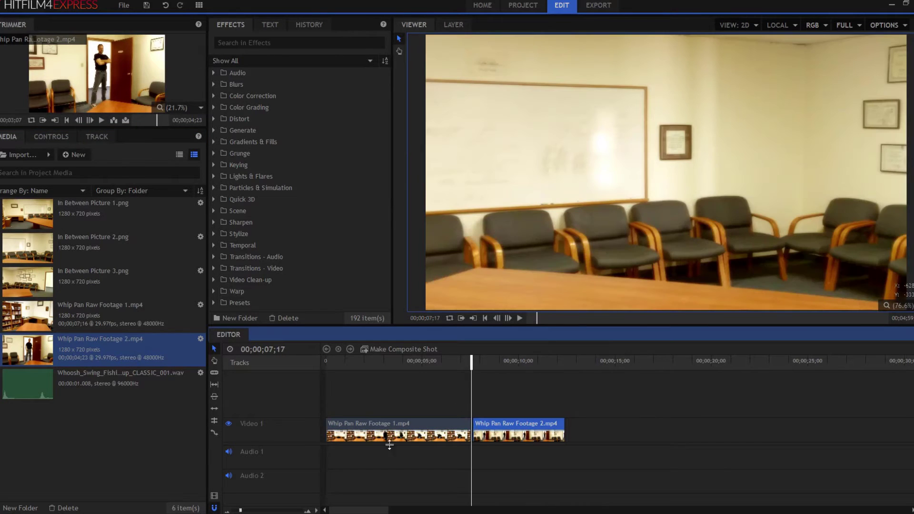
Zoom into the clip join and step frame by frame through the in-between pictures.
drag(240, 510, 301, 511)
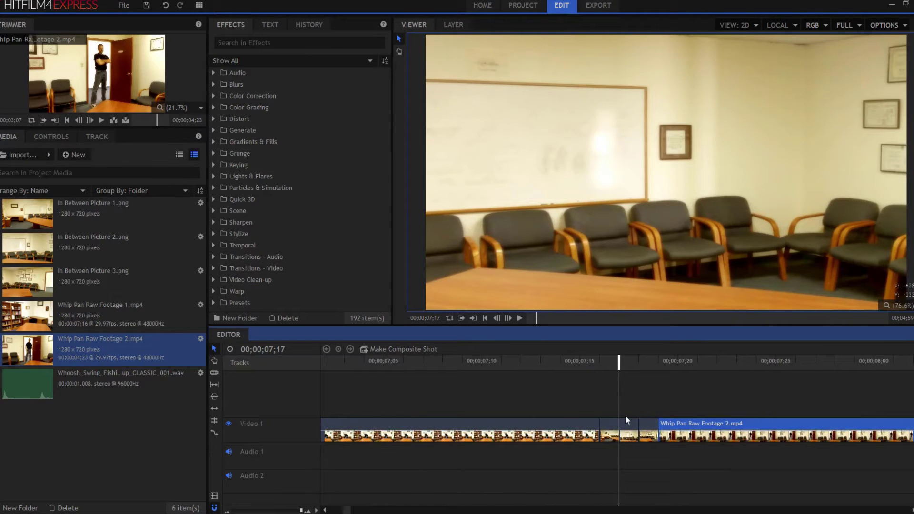
key(Left)
key(Left)
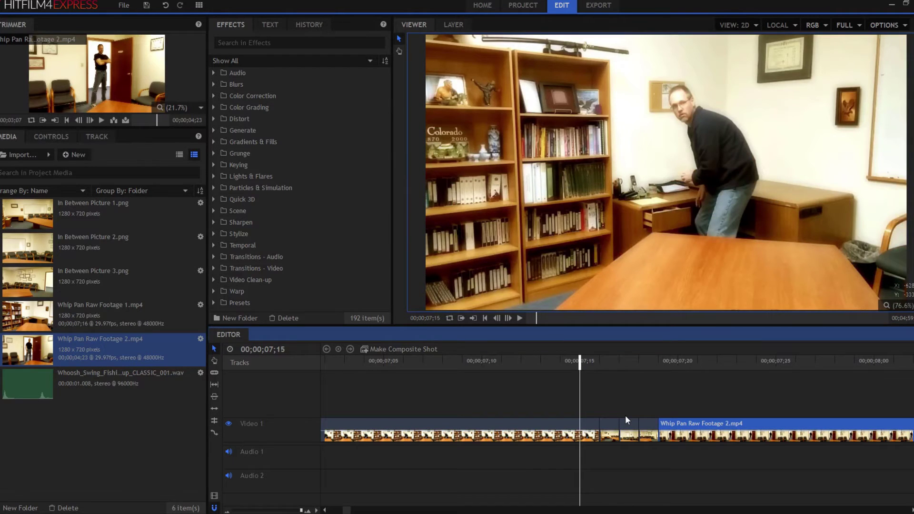
key(Right)
key(Right)
key(Right)
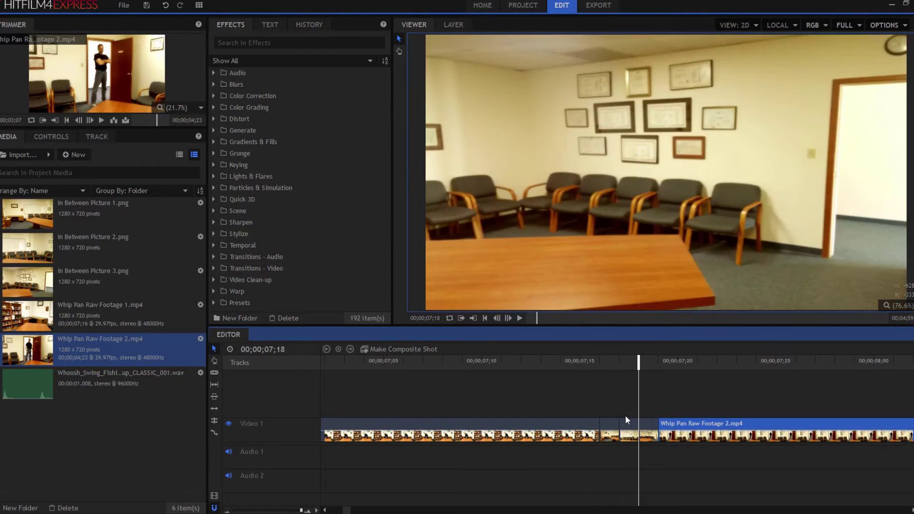
key(Right)
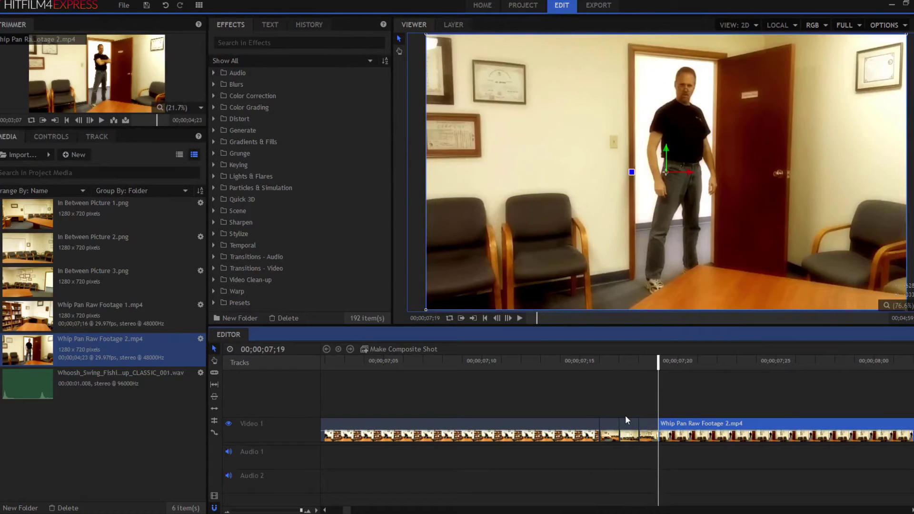
key(Left)
key(Left)
key(Left)
key(Left)
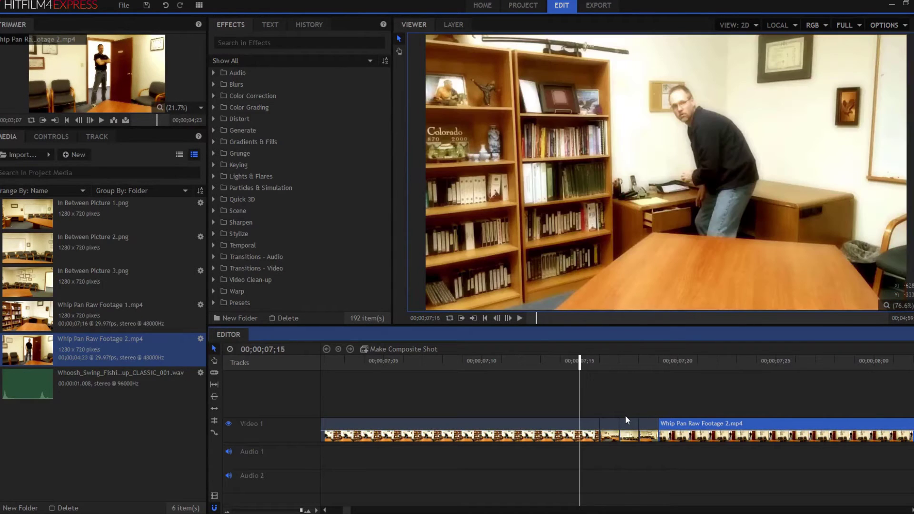
Slice the first whip pan clip at 00;00;07;15 and select the short piece.
right_click(583, 427)
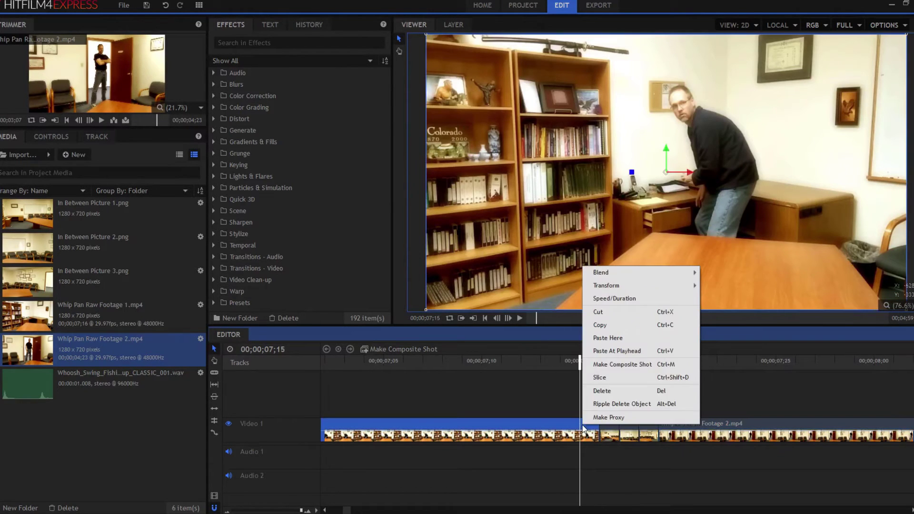
click(608, 377)
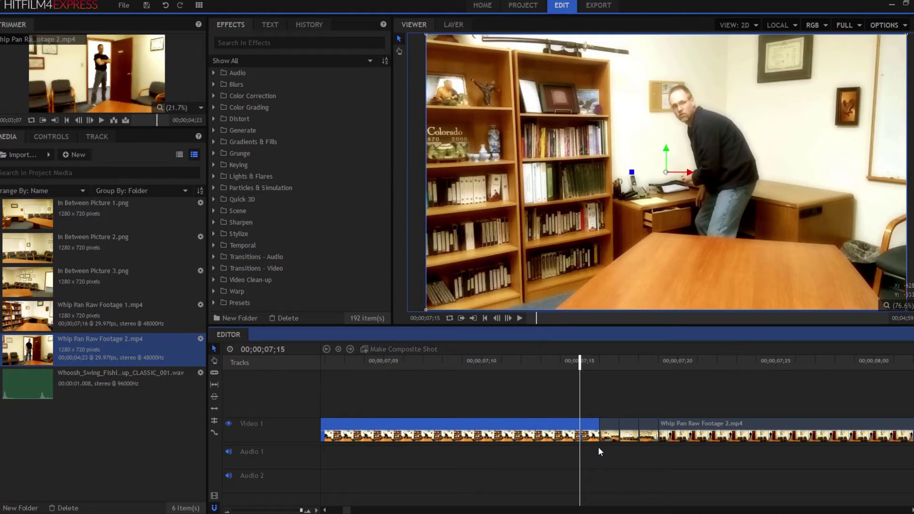
click(590, 429)
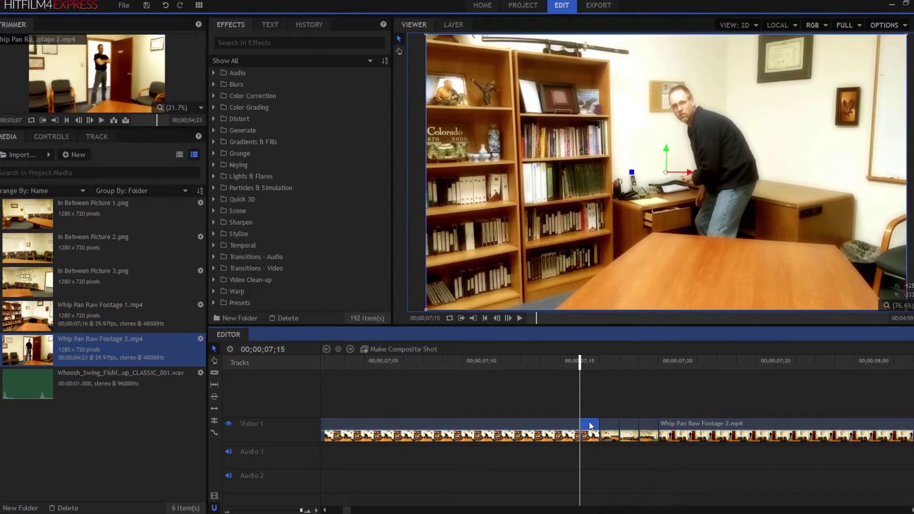
Slice the second whip pan clip at 00;00;07;20 and select its short opening piece.
key(Right)
key(Right)
key(Right)
key(Right)
key(Right)
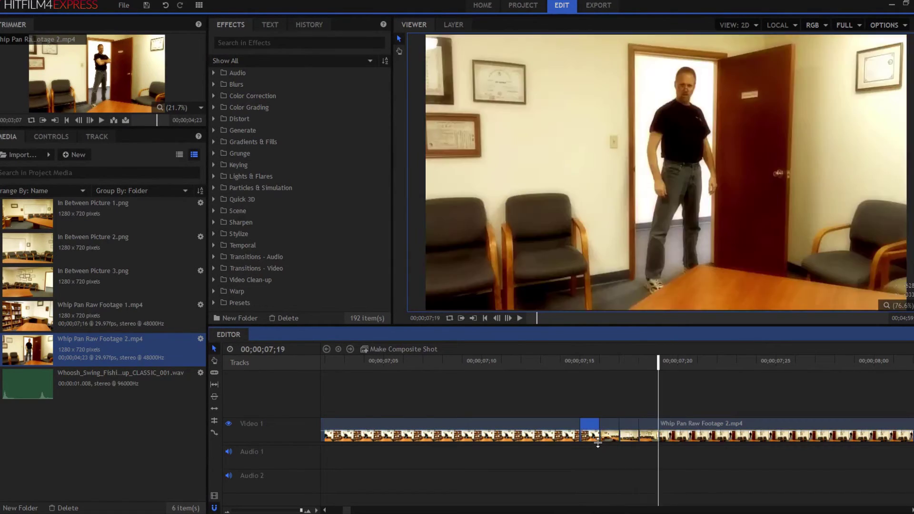
click(681, 431)
right_click(681, 430)
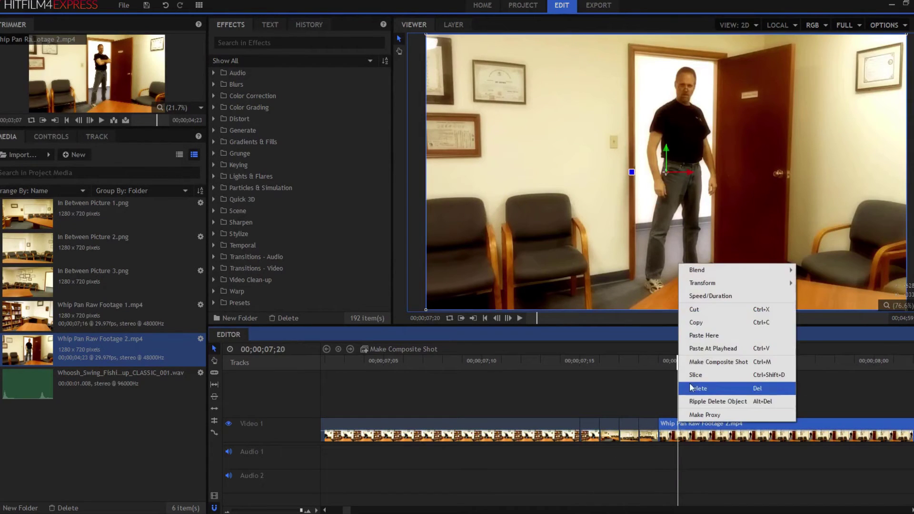
click(694, 375)
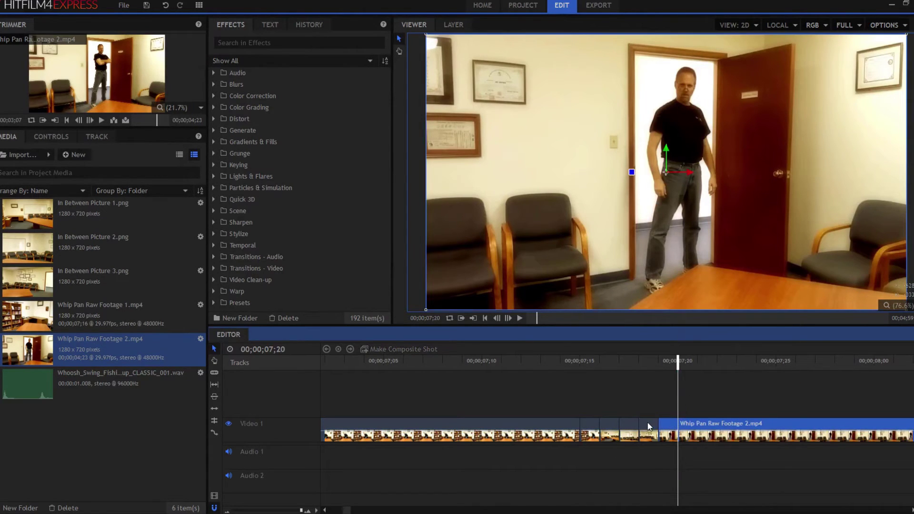
click(668, 426)
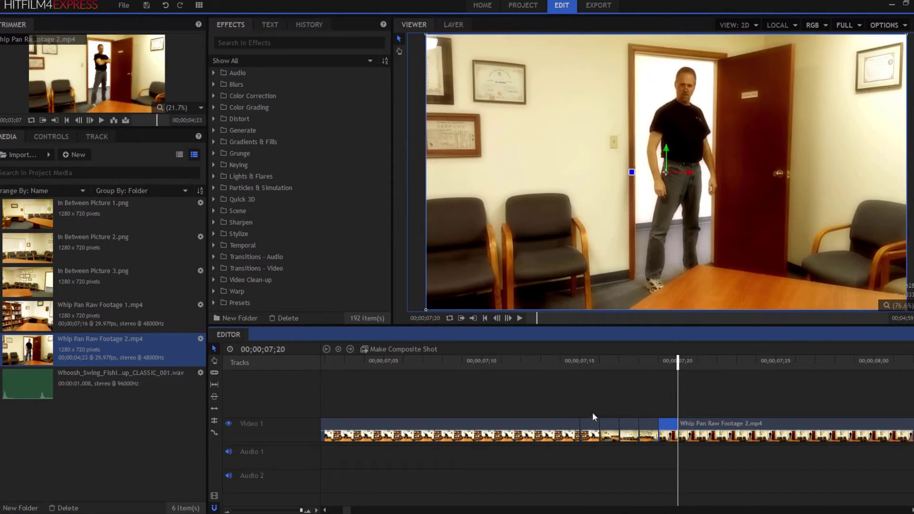
Search effects for 'blur' and drop Angle Blur onto the first clip's 07;15 frame.
key(Left)
key(Left)
key(Left)
key(Left)
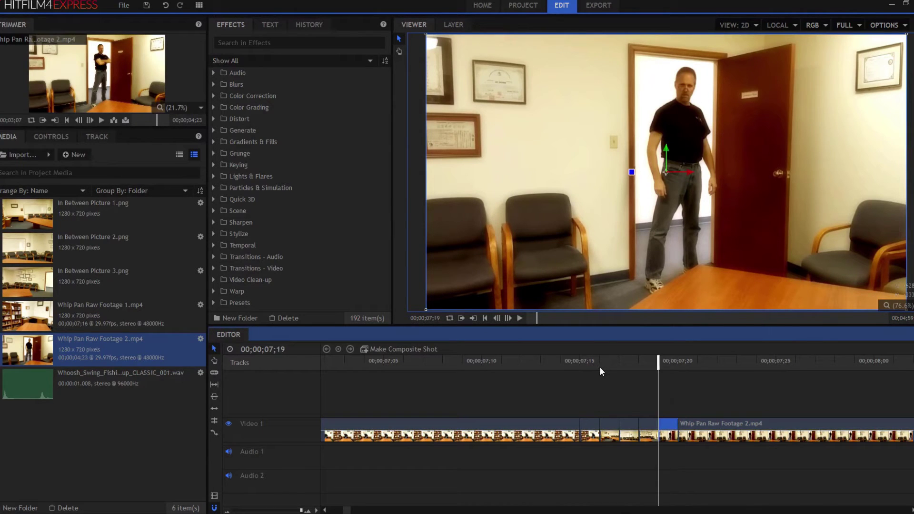
key(Left)
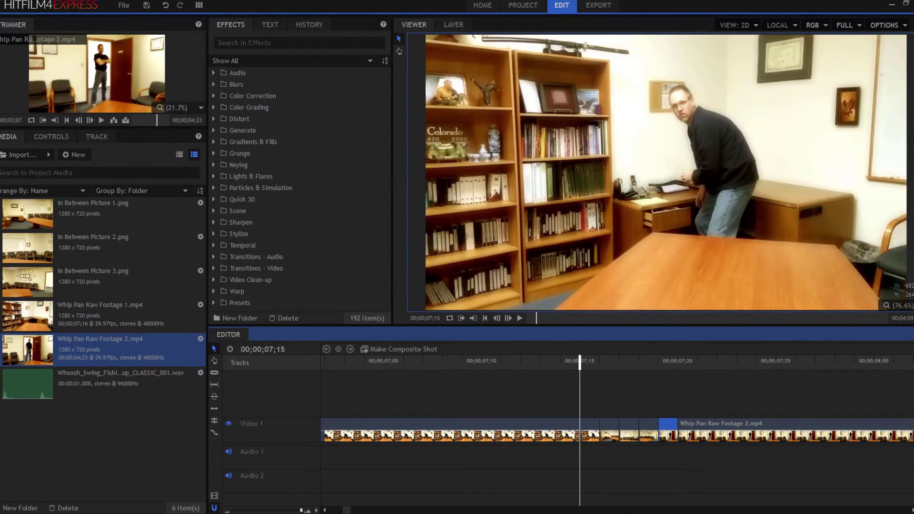
click(219, 42)
text(blur)
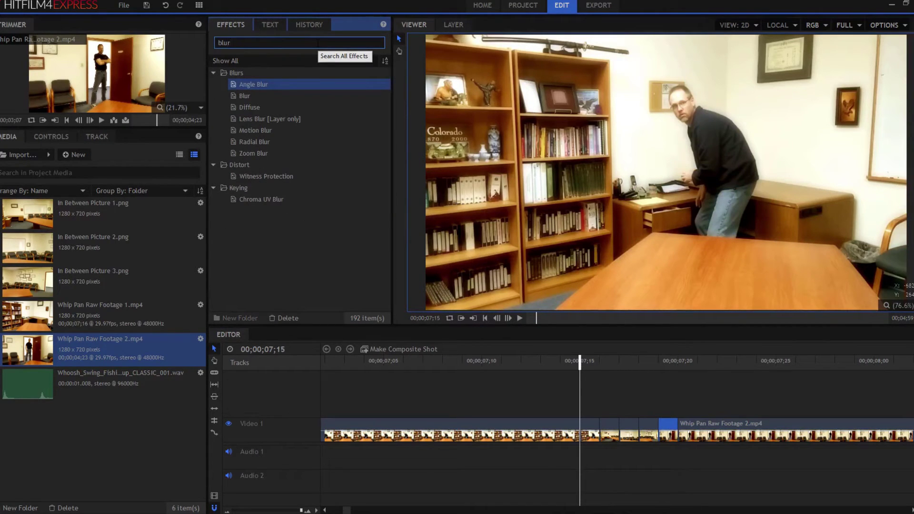
drag(263, 82, 590, 422)
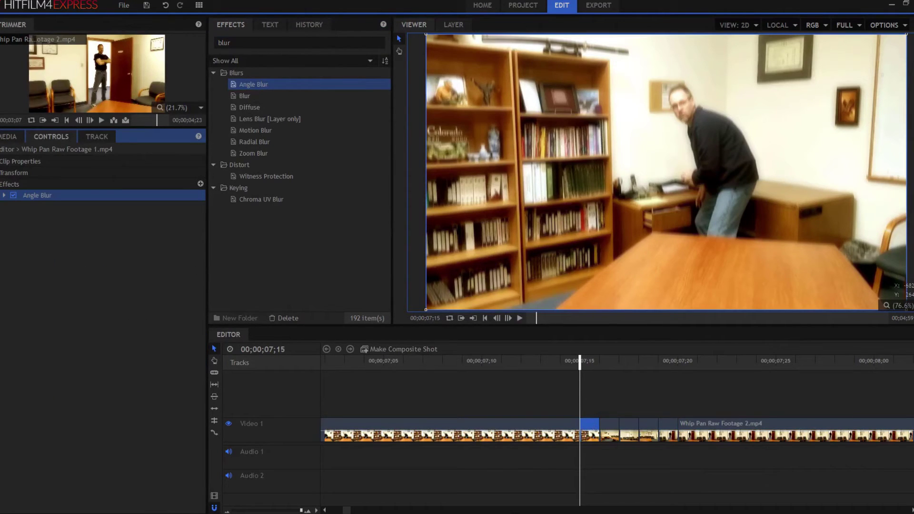
click(4, 195)
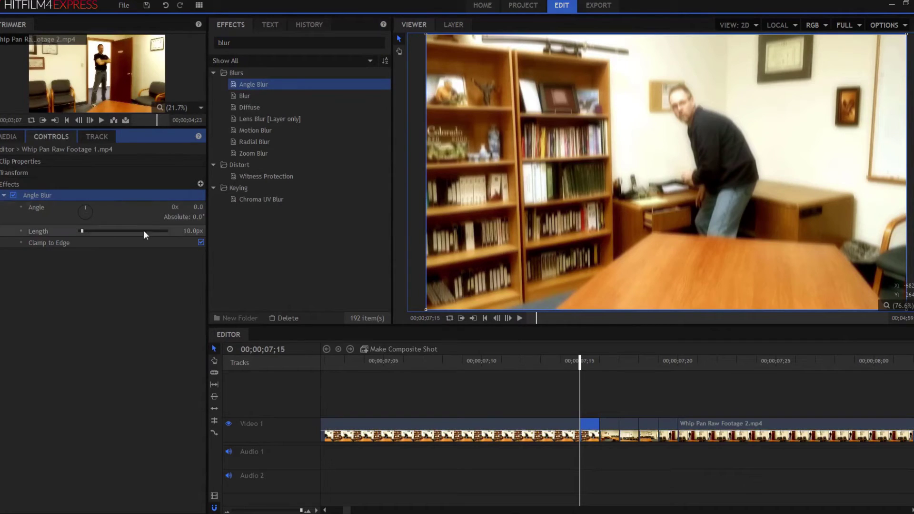
Set the Angle Blur angle to 90° and length to 256 px.
click(196, 207)
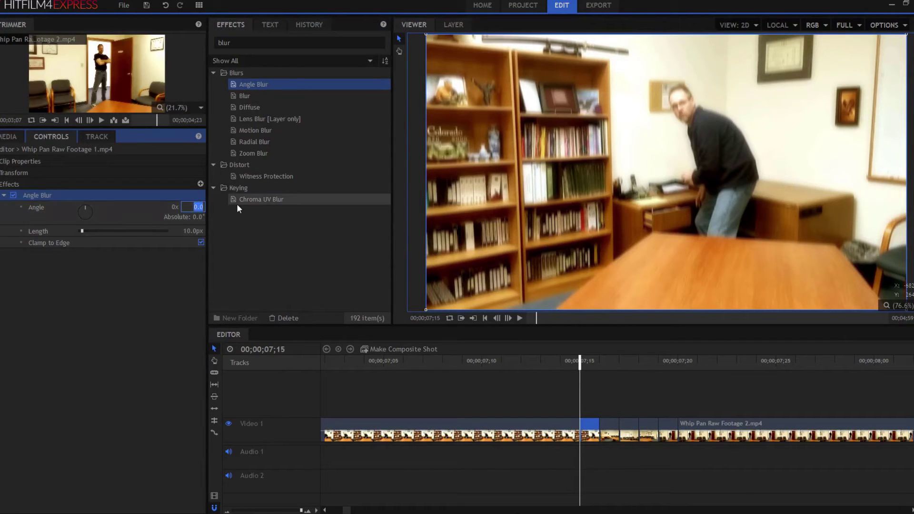
text(90)
key(Return)
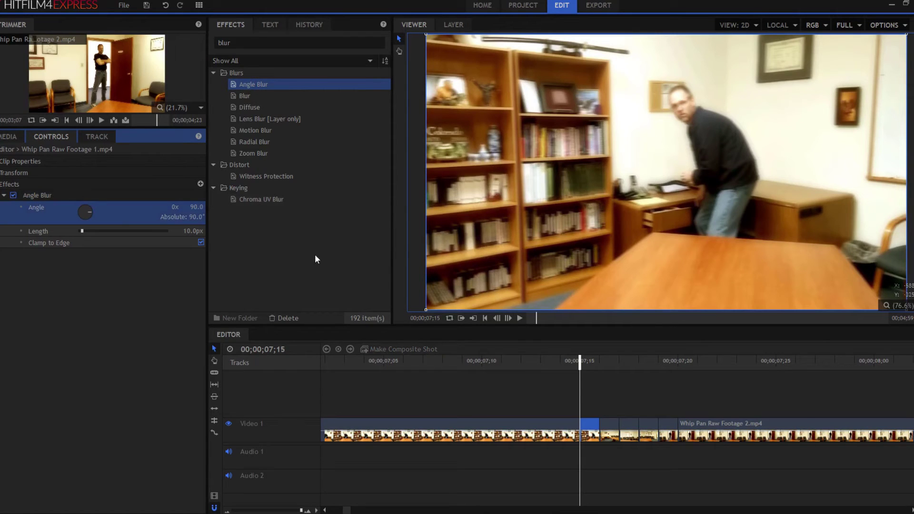
drag(194, 231, 286, 231)
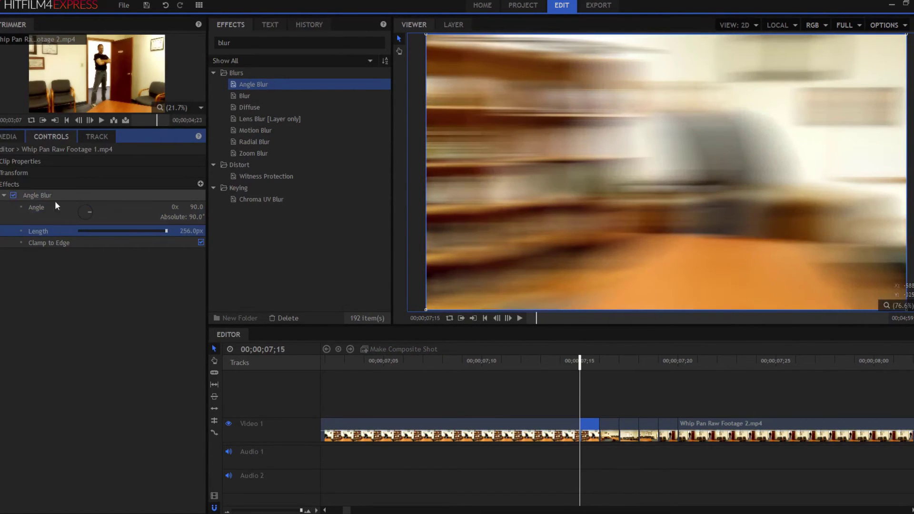
Duplicate the Angle Blur effect and select both copies.
click(4, 195)
click(44, 191)
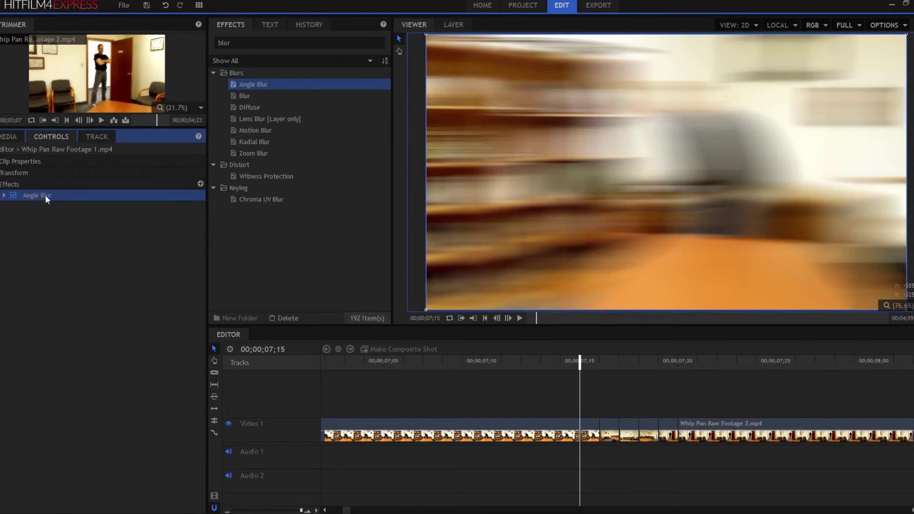
key(ctrl+d)
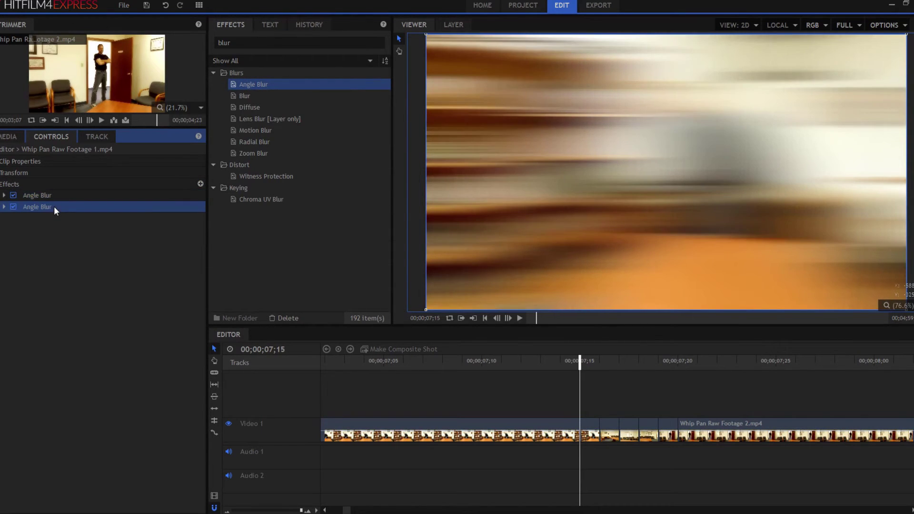
shift+click(55, 196)
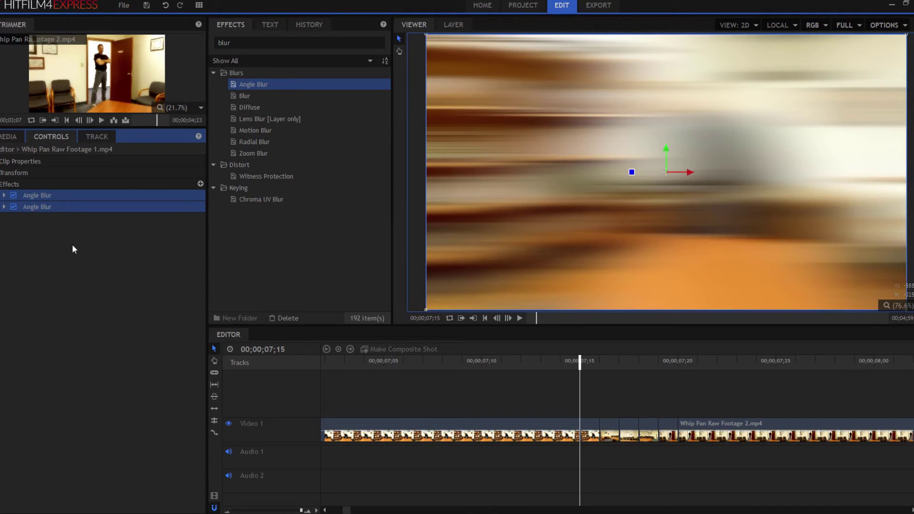
Paste both Angle Blurs onto In Between Pictures 1–3 and the second clip's first frame.
key(Right)
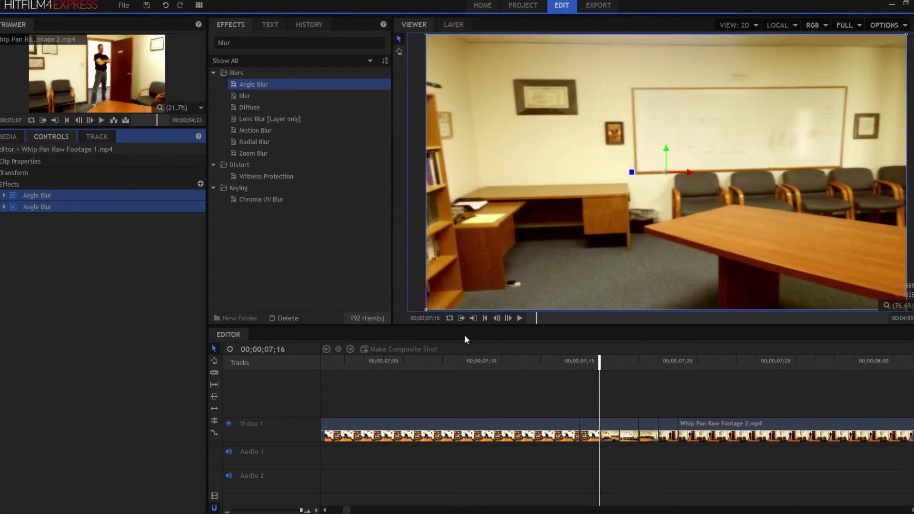
click(612, 427)
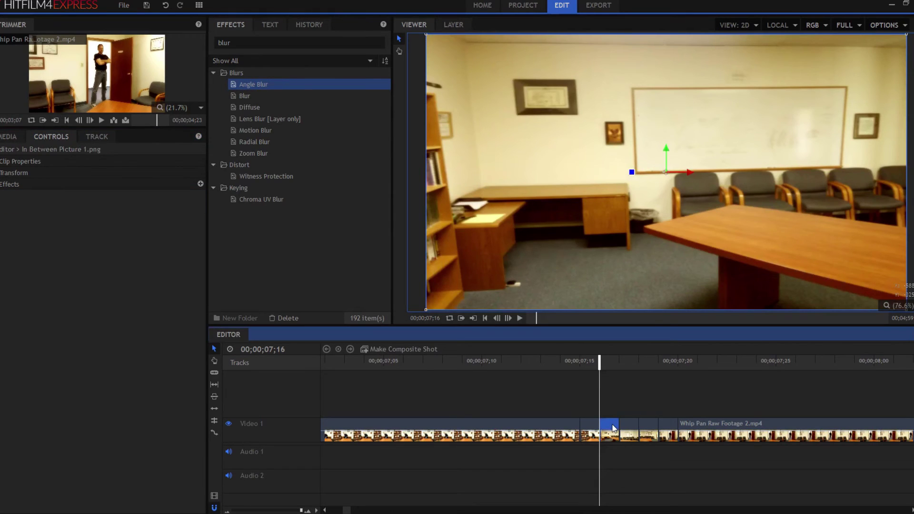
key(ctrl+v)
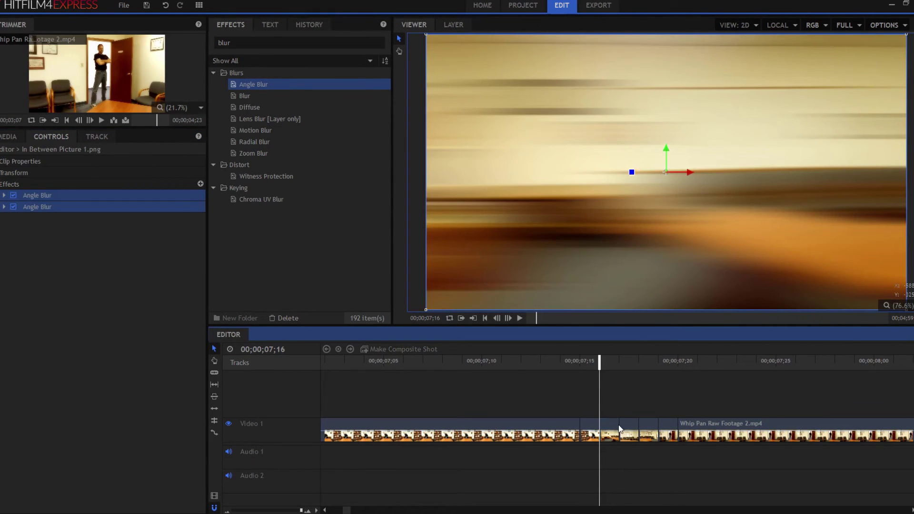
key(Right)
click(632, 426)
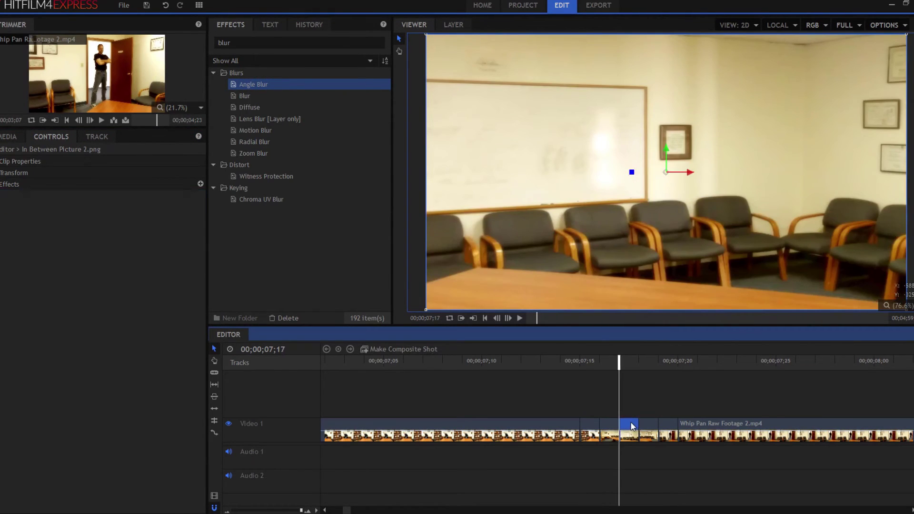
key(ctrl+v)
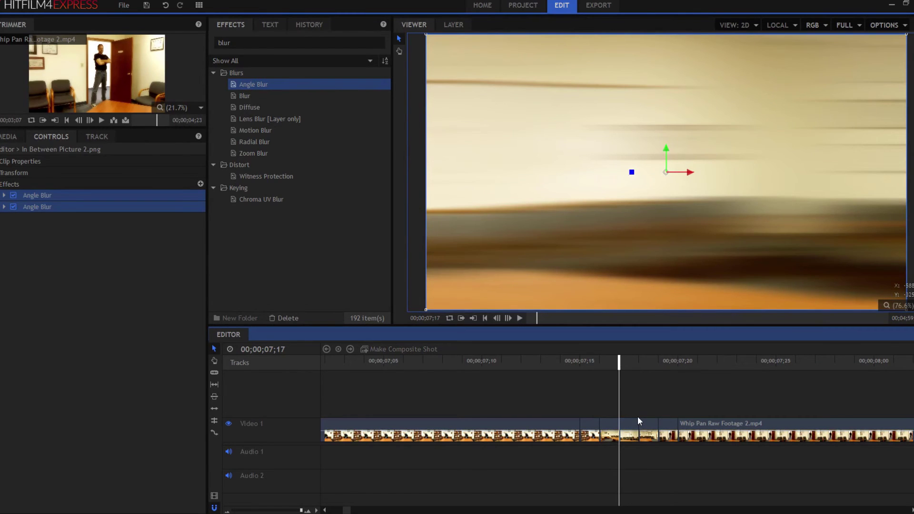
key(Right)
click(649, 426)
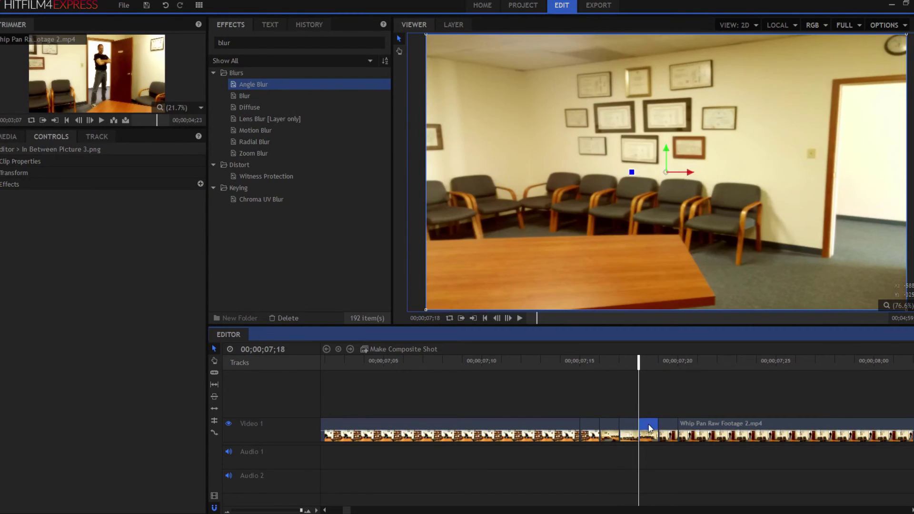
key(ctrl+v)
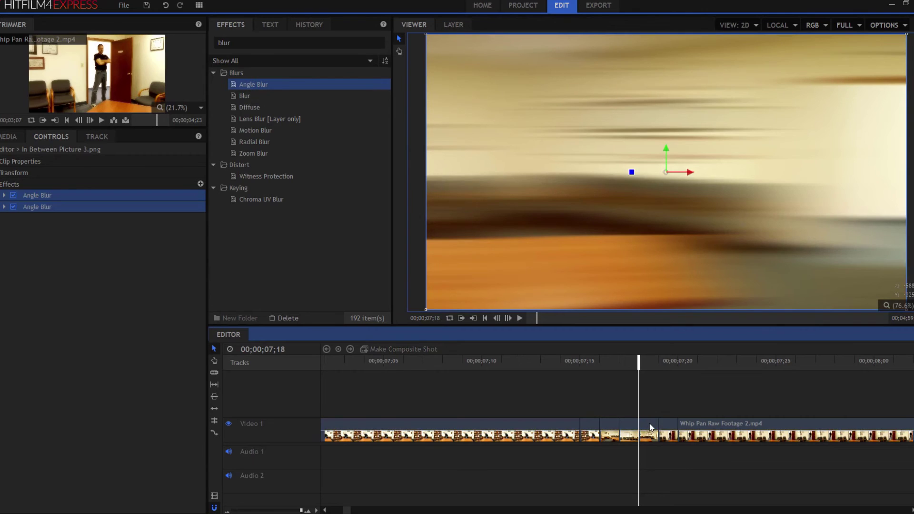
key(Right)
click(671, 425)
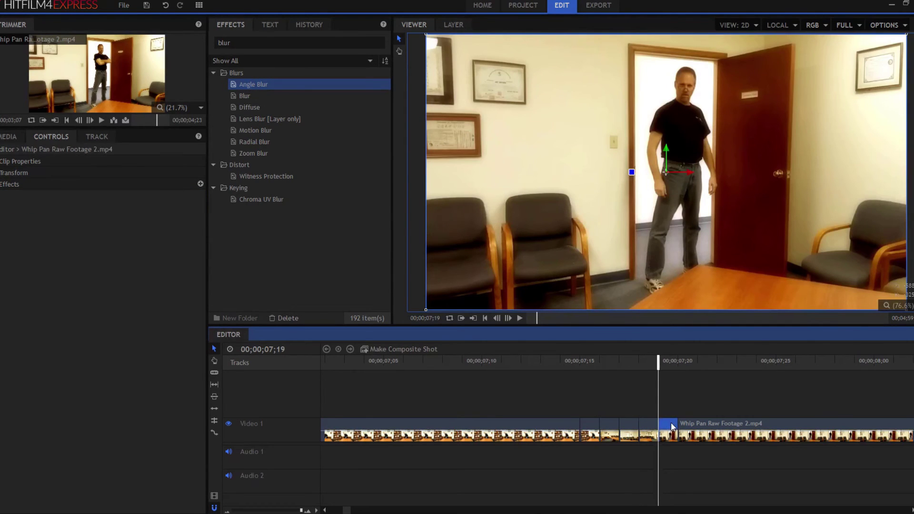
key(ctrl+v)
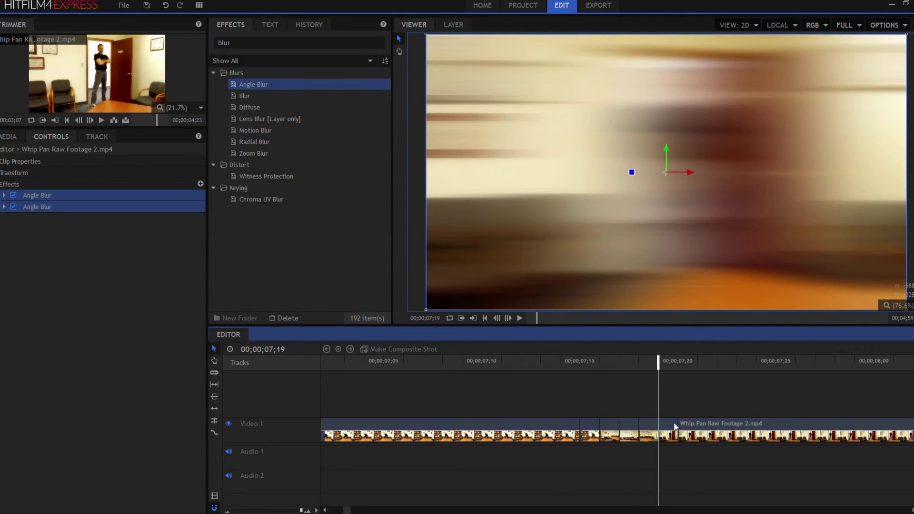
Play the whip pan transition from 07;14.
click(564, 364)
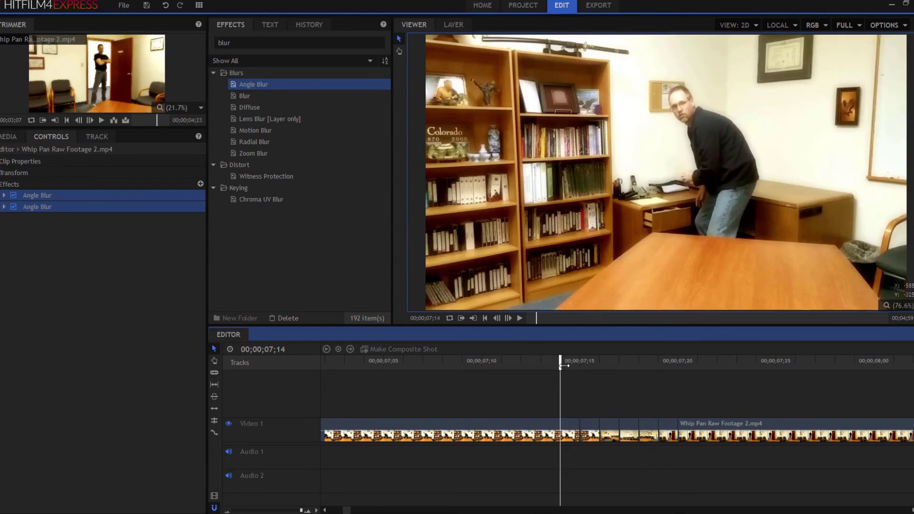
key(space)
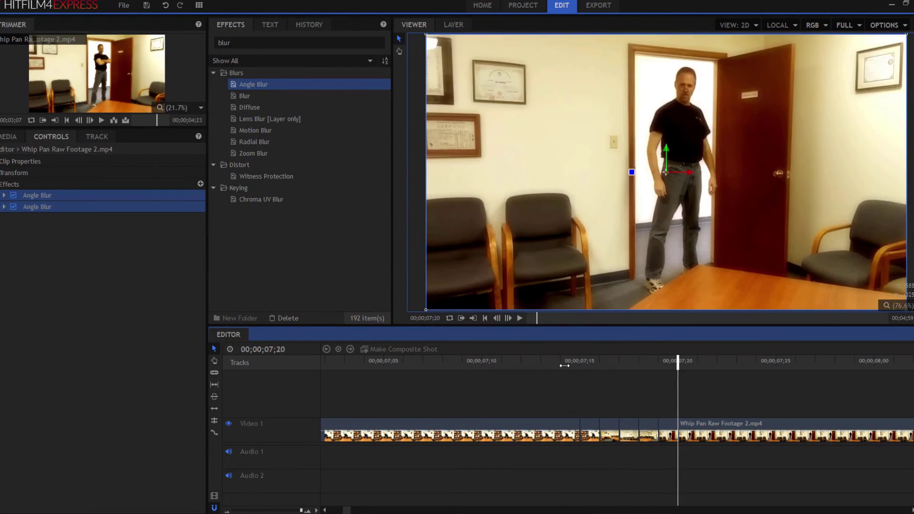
click(9, 137)
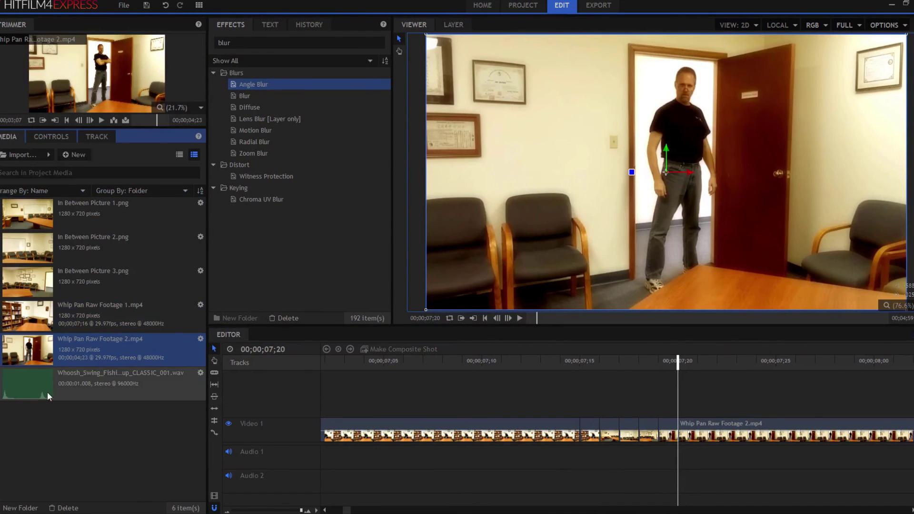
Place the whoosh WAV on Audio 1 at 07;15 and delete everything after 07;20.
drag(49, 396, 572, 464)
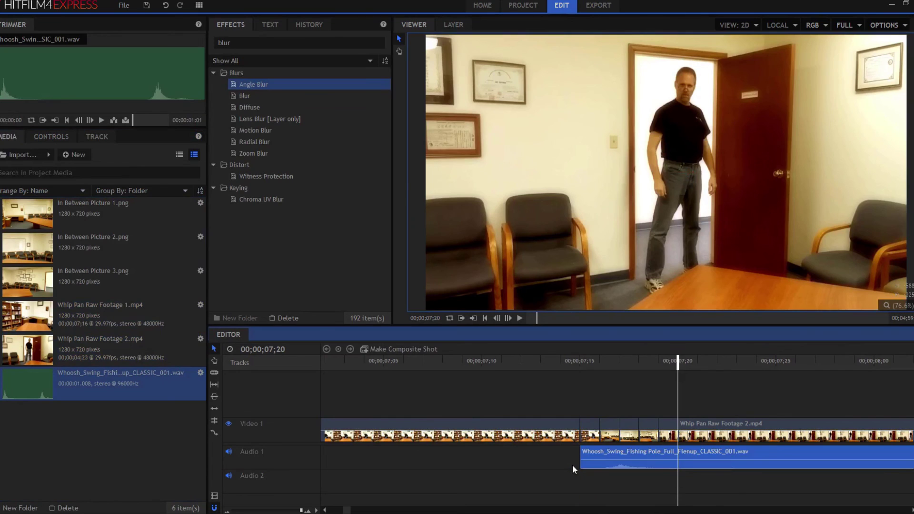
right_click(678, 452)
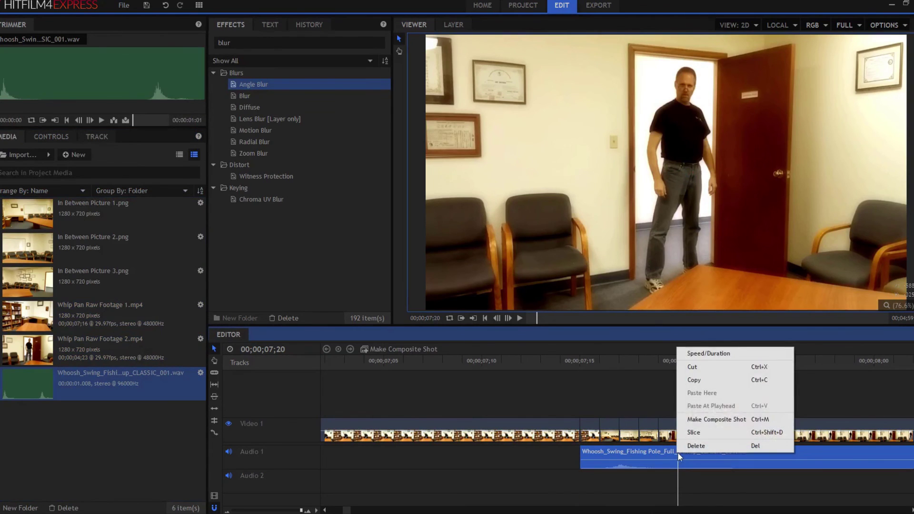
click(702, 428)
click(708, 449)
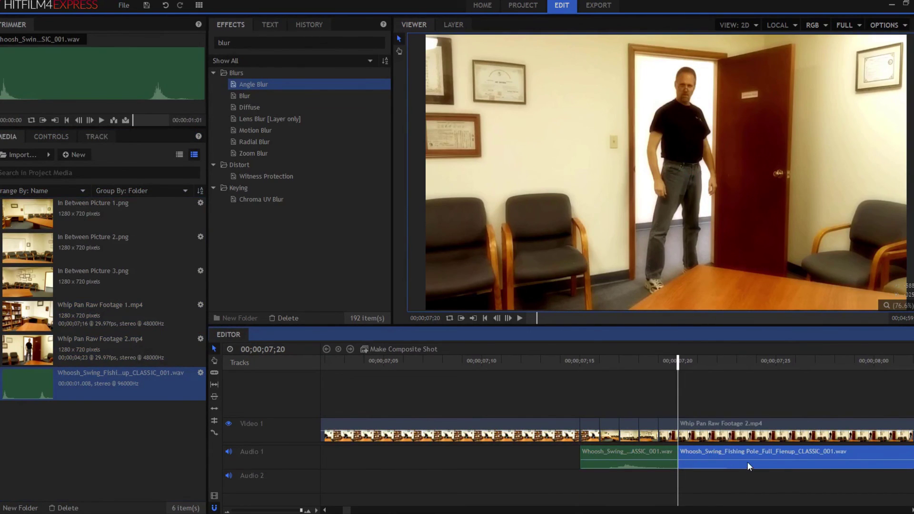
key(Delete)
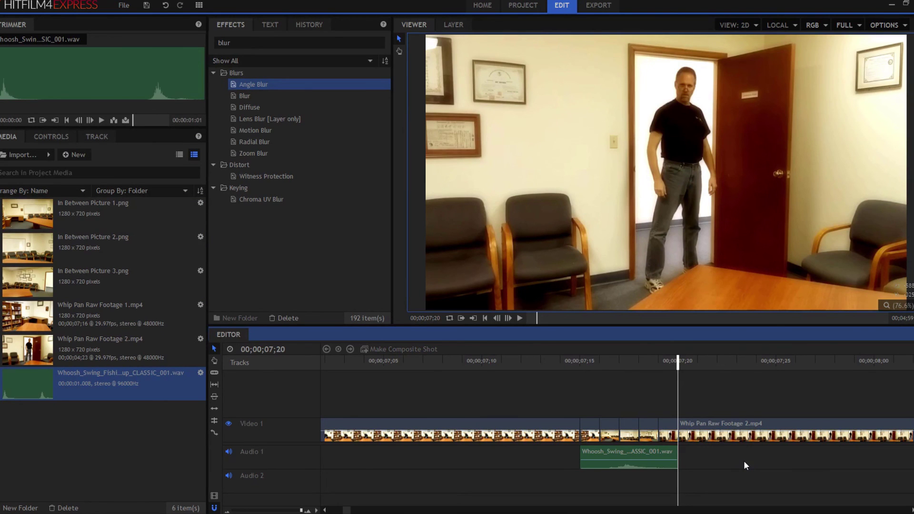